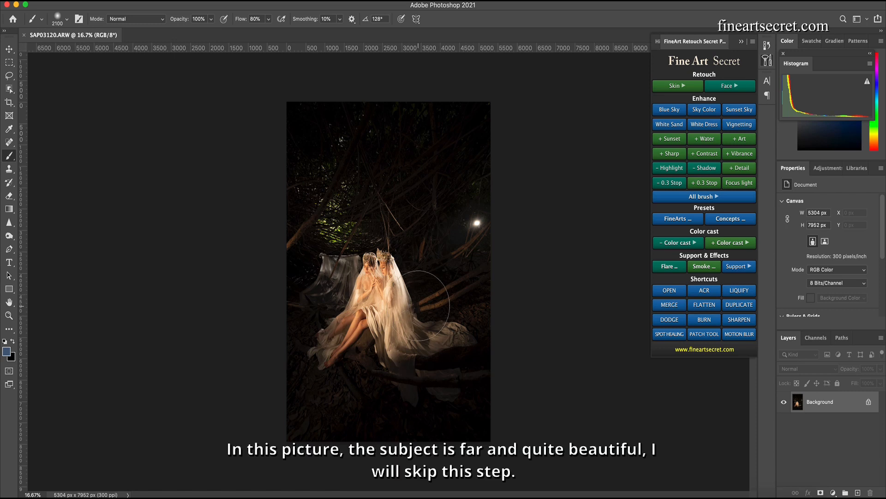
# Examine the two women's faces and skin close up to judge whether skin retouching is needed
pyautogui.press('super+plus')
pyautogui.press('super+plus')
pyautogui.press('super+plus')
pyautogui.press('super+plus')
pyautogui.press('super+plus')
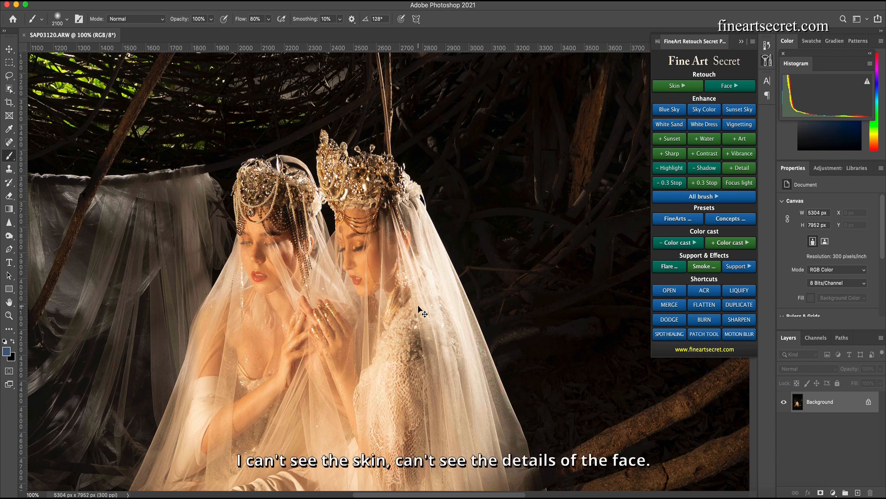
pyautogui.press('super+minus')
pyautogui.press('super+minus')
pyautogui.press('super+minus')
pyautogui.press('super+minus')
pyautogui.press('super+minus')
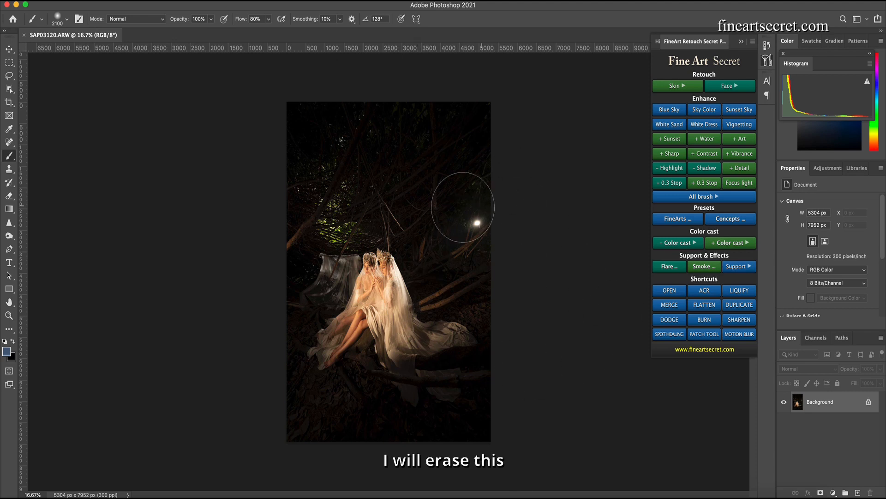
# Duplicate the Background layer and remove the bright light spot beside the women using two lasso selections and fills
pyautogui.press('super+j')
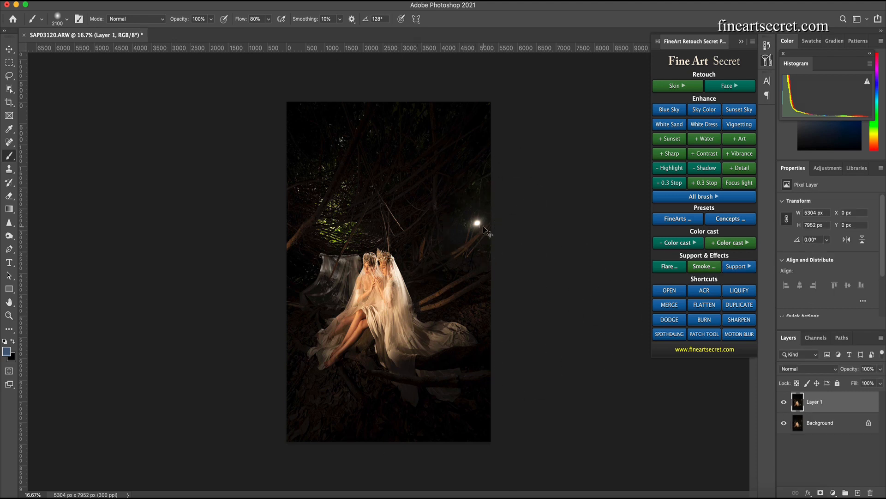
pyautogui.press('l')
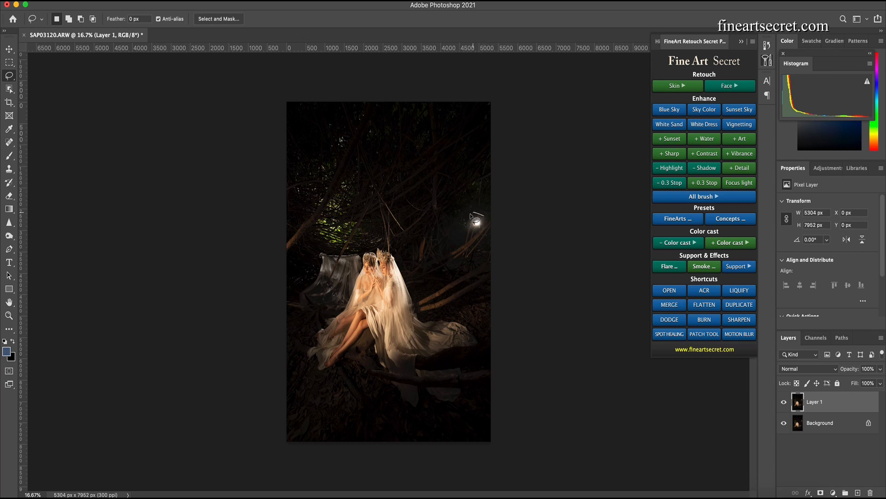
pyautogui.moveTo(472, 216)
pyautogui.mouseDown()
pyautogui.moveTo(466, 238)
pyautogui.moveTo(490, 221)
pyautogui.mouseUp()
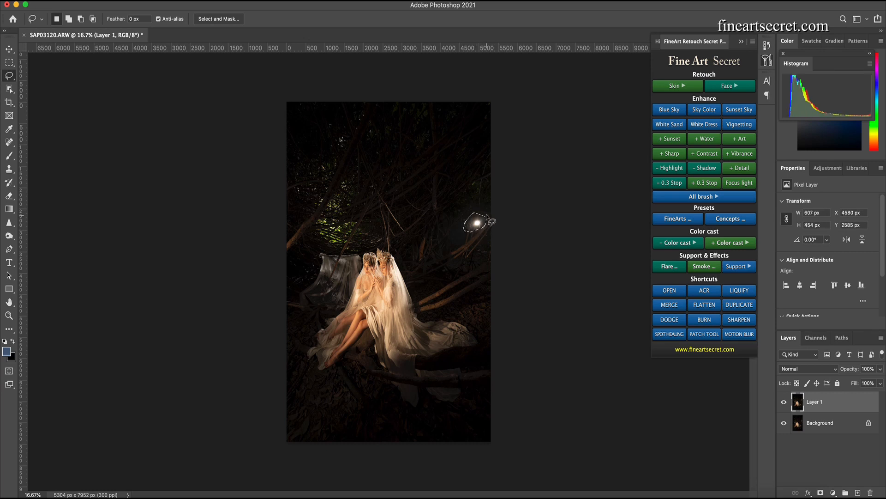
pyautogui.hotkey('shift', 'Delete')
pyautogui.click(505, 202)
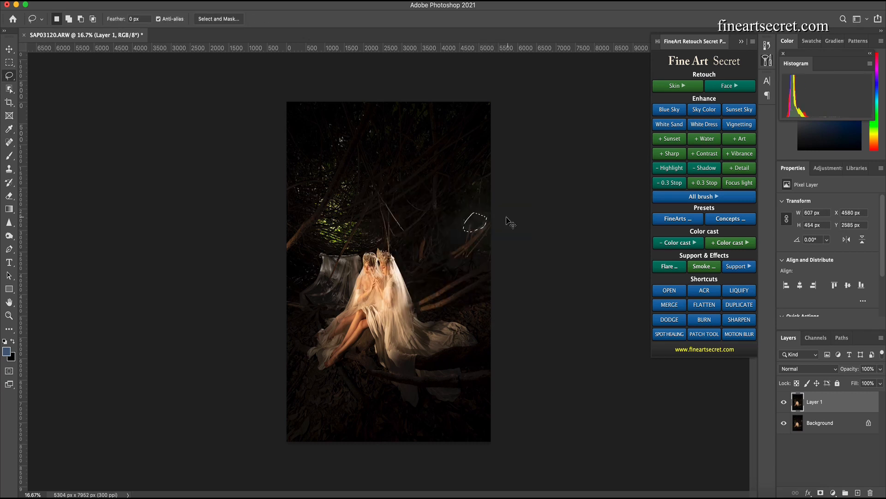
pyautogui.moveTo(492, 219); pyautogui.dragTo(493, 222)
pyautogui.hotkey('shift', 'Delete')
pyautogui.press('Return')
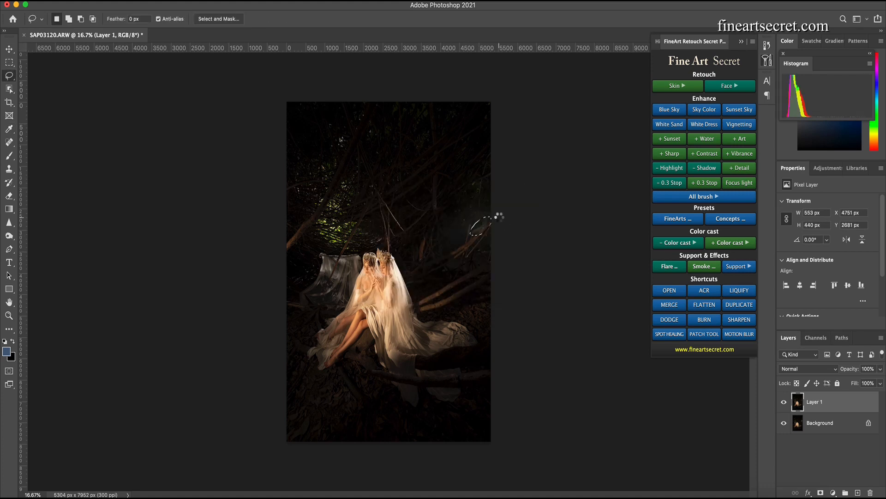
pyautogui.hotkey('ctrl', 'd')
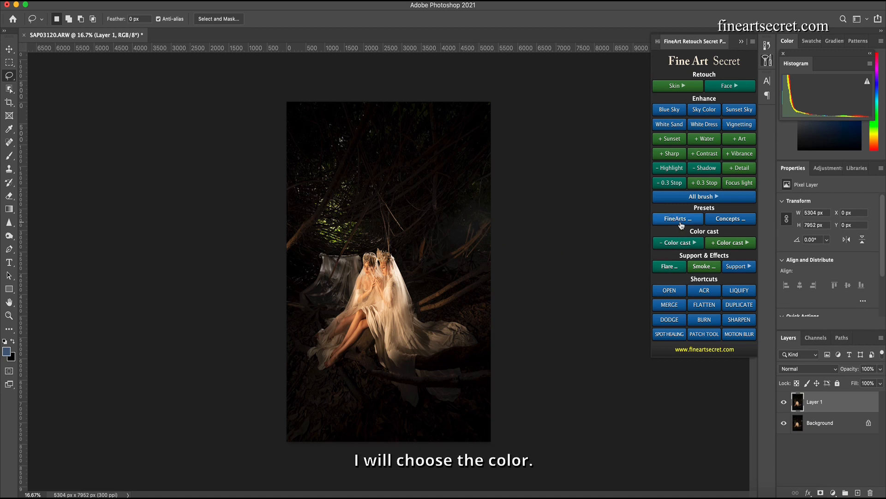
# Apply the Forest Blue FineArts preset and compare the photo with and without it
pyautogui.click(680, 217)
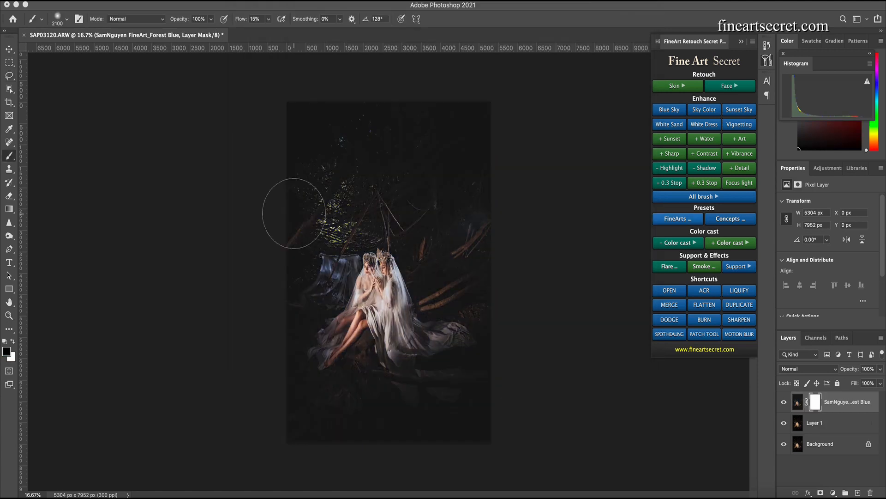
pyautogui.click(780, 404)
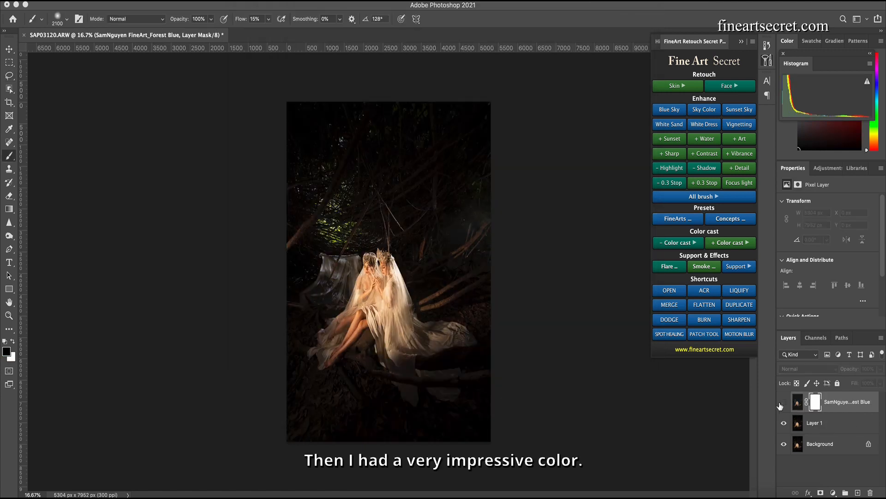
pyautogui.click(781, 404)
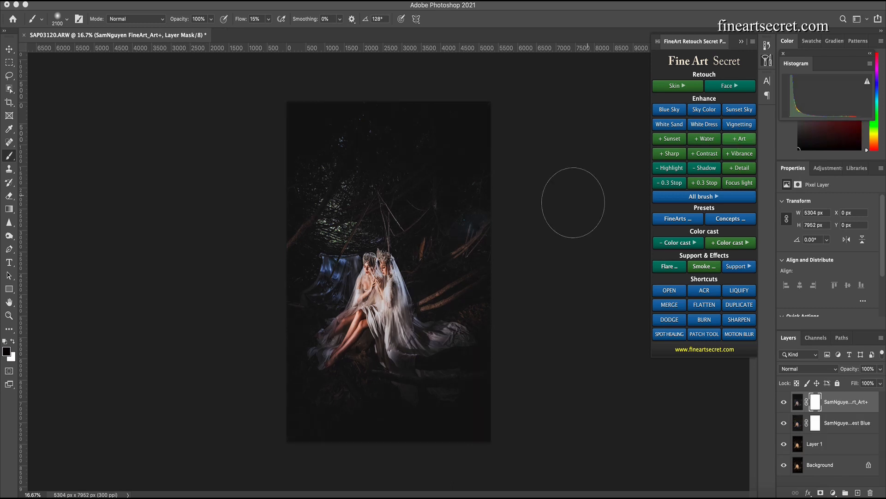
# Compare the photo's contrast with and without the Art+ effect layer
pyautogui.click(789, 401)
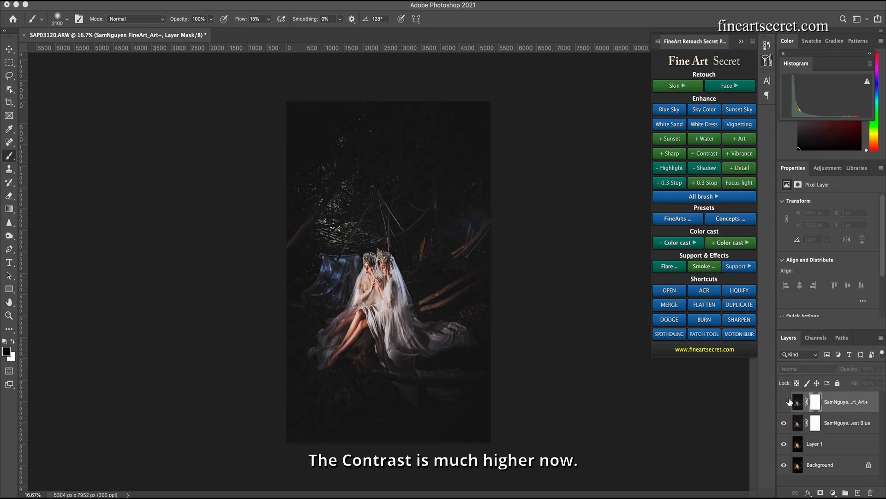
pyautogui.click(789, 401)
pyautogui.click(789, 401)
pyautogui.click(789, 401)
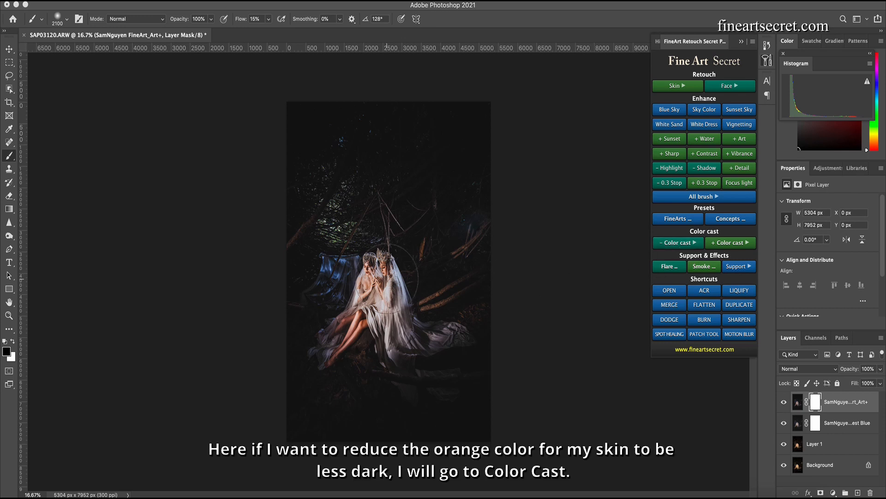
# Reduce the orange color cast and set the opacity of that effect layer to 25%
pyautogui.click(684, 247)
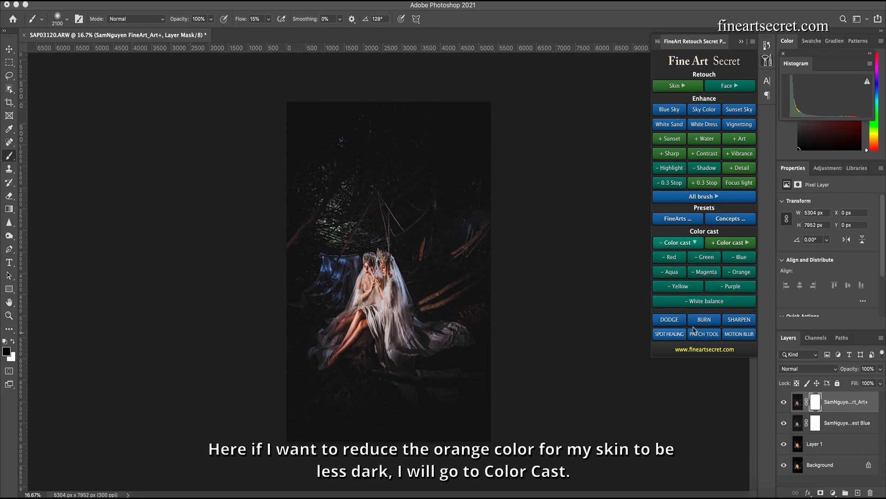
pyautogui.click(741, 272)
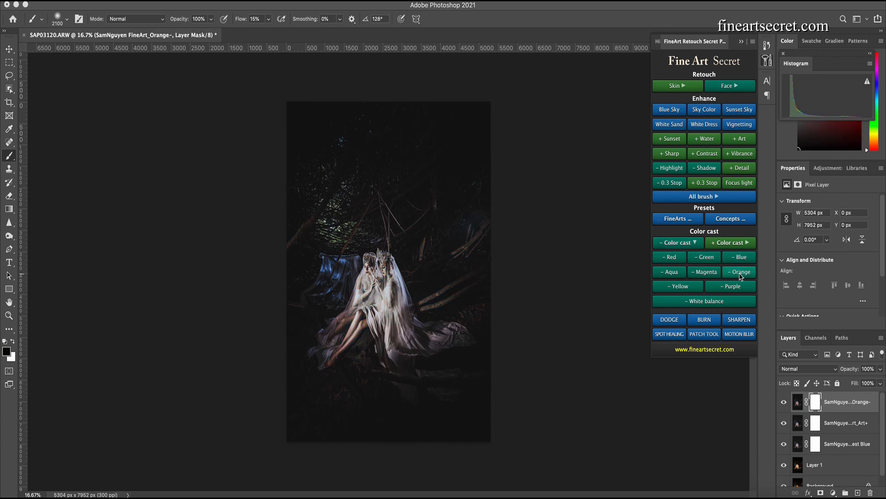
pyautogui.click(880, 369)
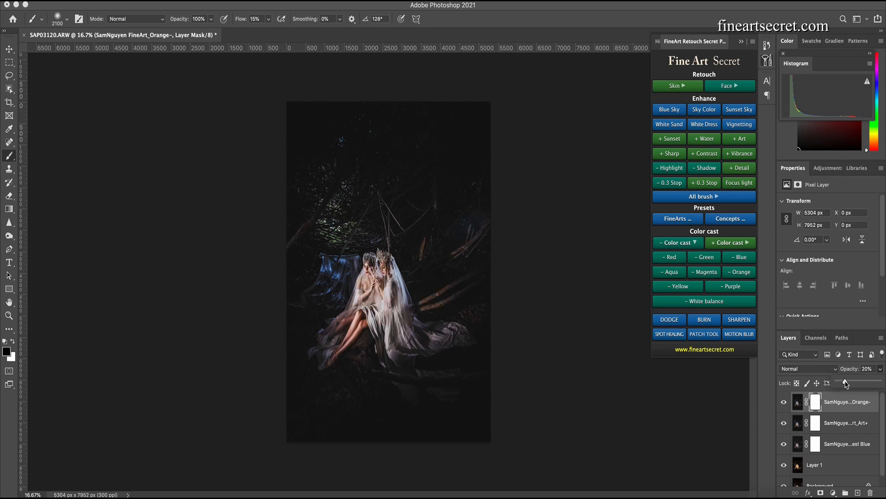
pyautogui.moveTo(846, 383); pyautogui.dragTo(835, 381)
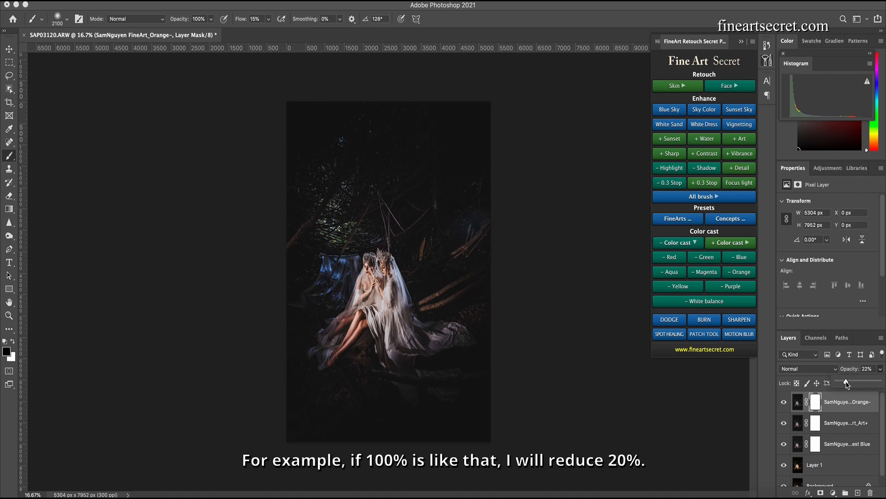
pyautogui.moveTo(848, 383); pyautogui.dragTo(849, 384)
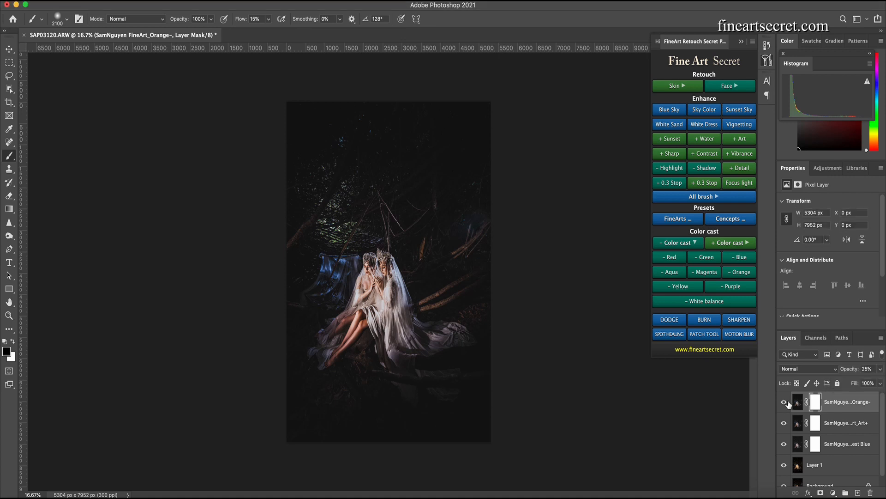
# Group all layers above the Background and compare the photo with and without the group
pyautogui.click(848, 456)
pyautogui.press('super+g')
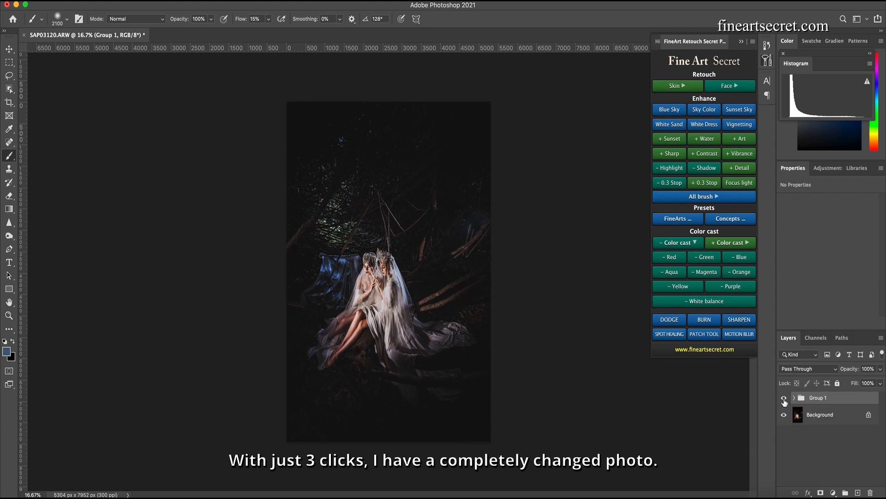
pyautogui.click(784, 399)
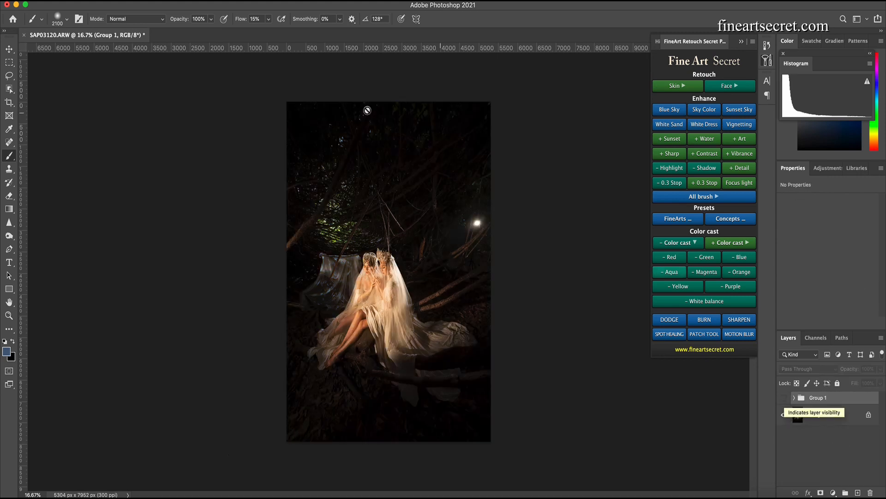
pyautogui.click(784, 398)
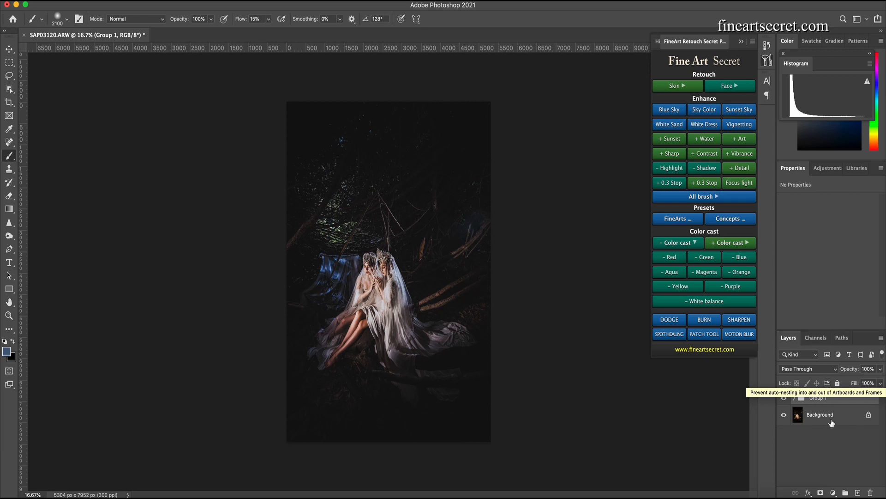
# Merge the group of retouching layers into a single layer above the Background
pyautogui.hotkey('ctrl', 'e')
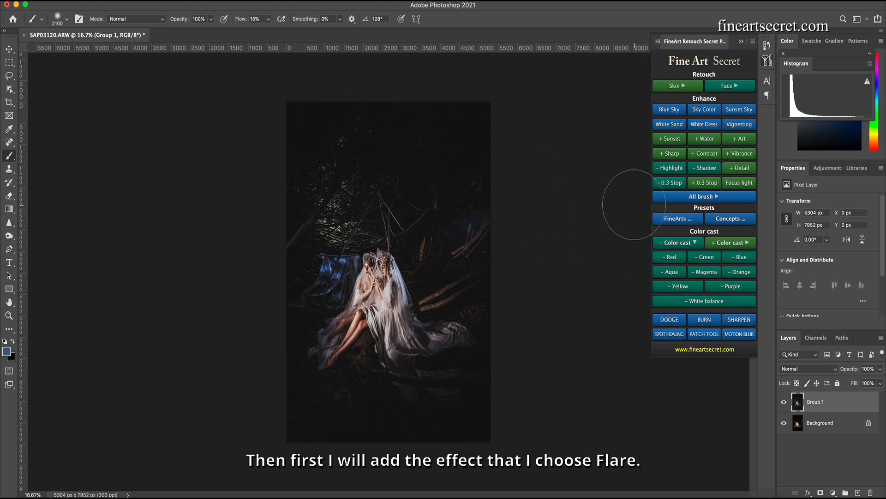
pyautogui.press('super+j')
pyautogui.press('super+z')
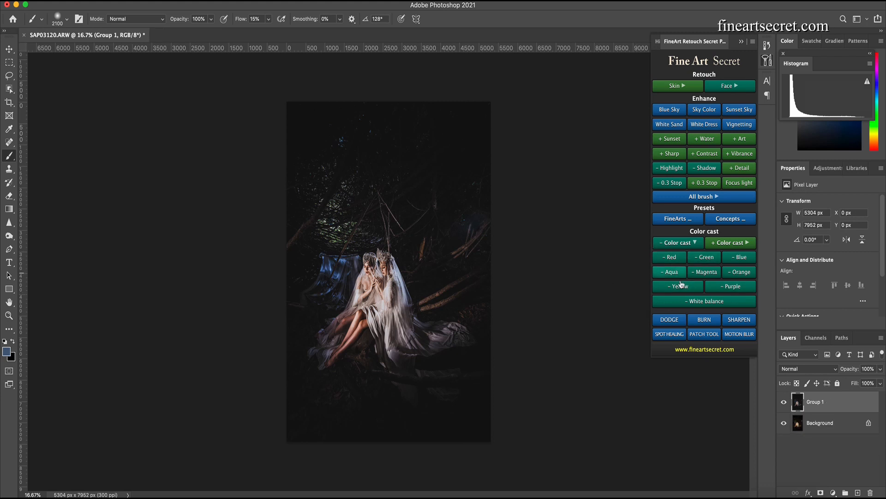
# Insert the round white glow from the Flare effects at its default size
pyautogui.click(685, 244)
pyautogui.click(677, 269)
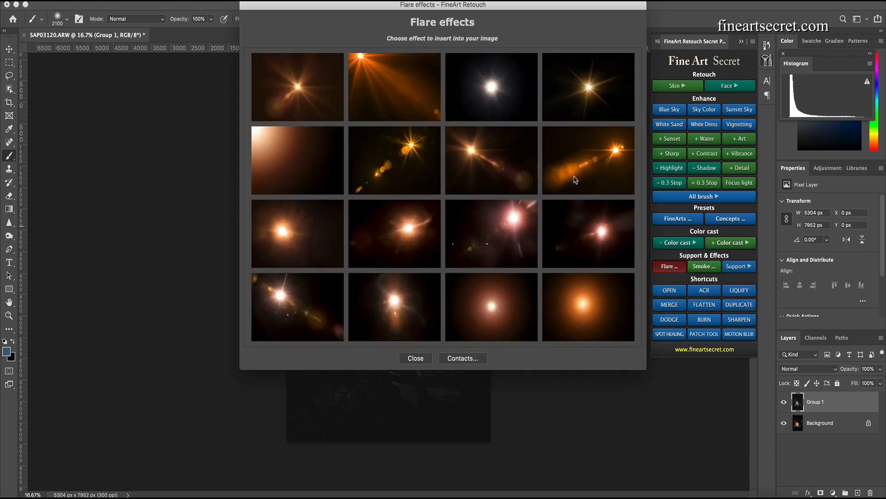
pyautogui.click(478, 91)
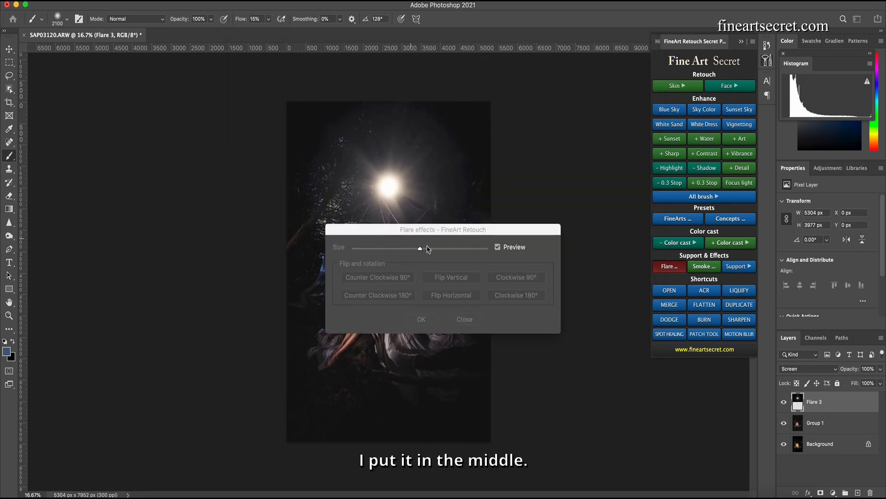
pyautogui.click(420, 319)
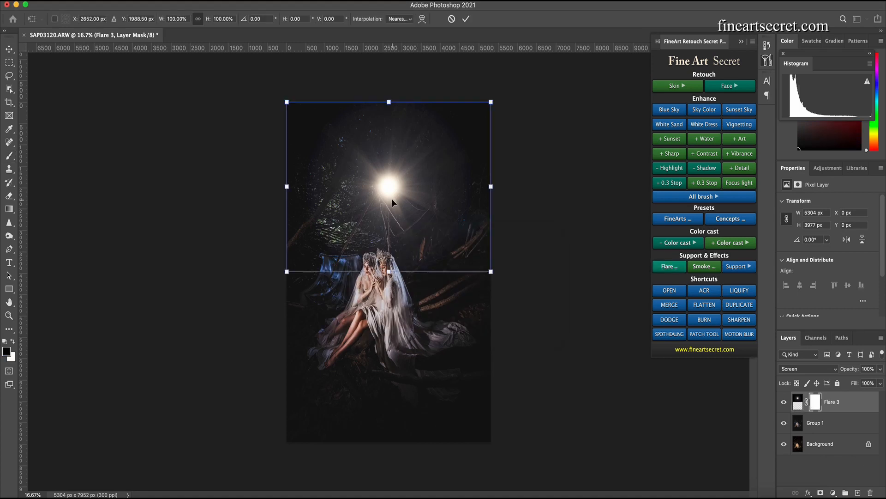
# Enlarge the flare to about 165% and center its glow on the photo's upper edge
pyautogui.moveTo(393, 200); pyautogui.dragTo(391, 93)
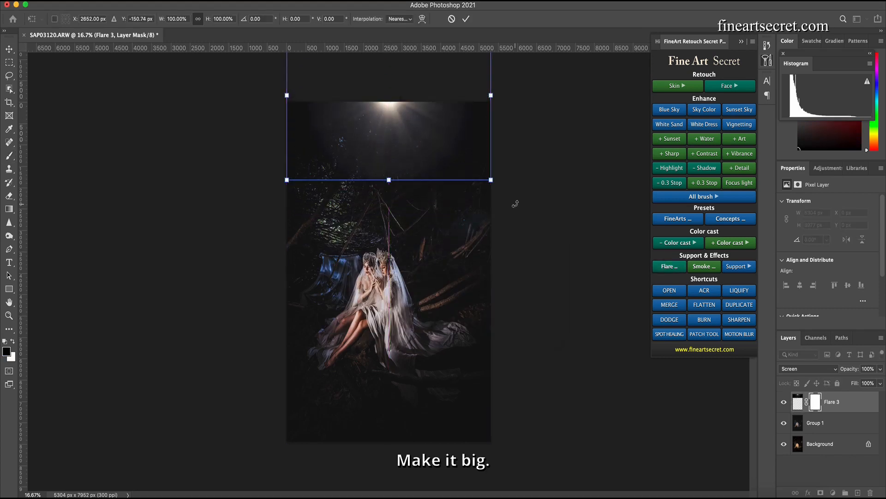
pyautogui.moveTo(492, 180); pyautogui.dragTo(561, 243)
pyautogui.moveTo(426, 130); pyautogui.dragTo(397, 108)
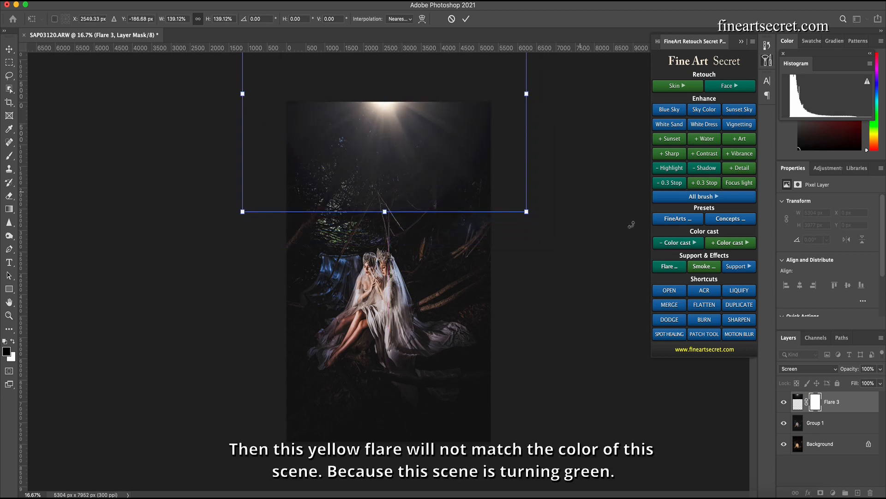
pyautogui.moveTo(526, 211); pyautogui.dragTo(580, 253)
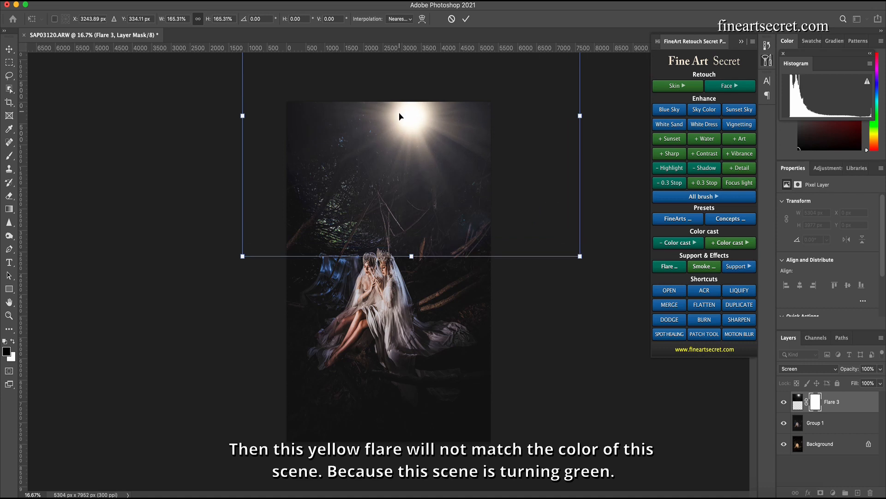
pyautogui.moveTo(399, 112); pyautogui.dragTo(388, 106)
pyautogui.press('Return')
pyautogui.press('b')
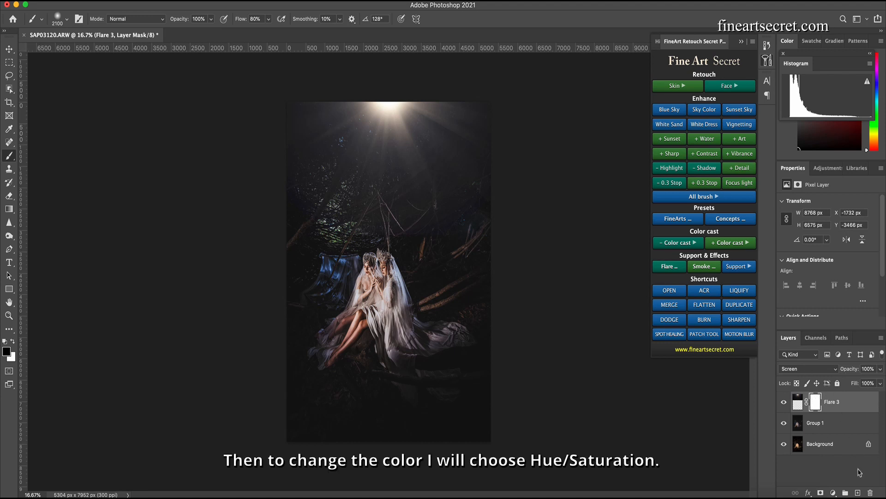
# Add a Hue/Saturation adjustment layer and clip it to the flare layer
pyautogui.click(833, 492)
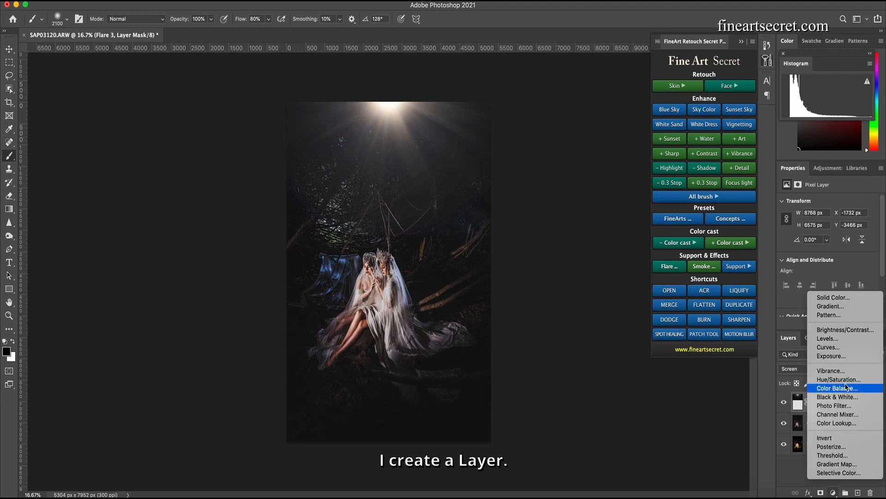
pyautogui.click(844, 379)
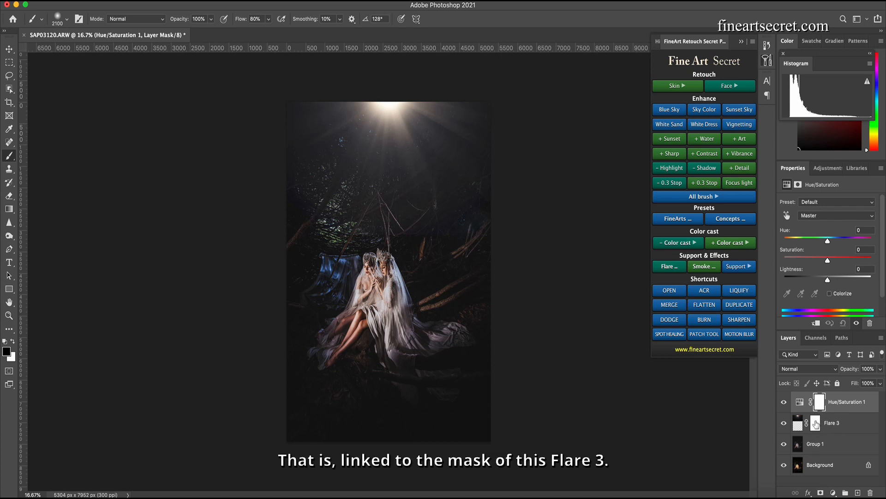
pyautogui.keyDown('alt'); pyautogui.click(817, 413); pyautogui.keyUp('alt')
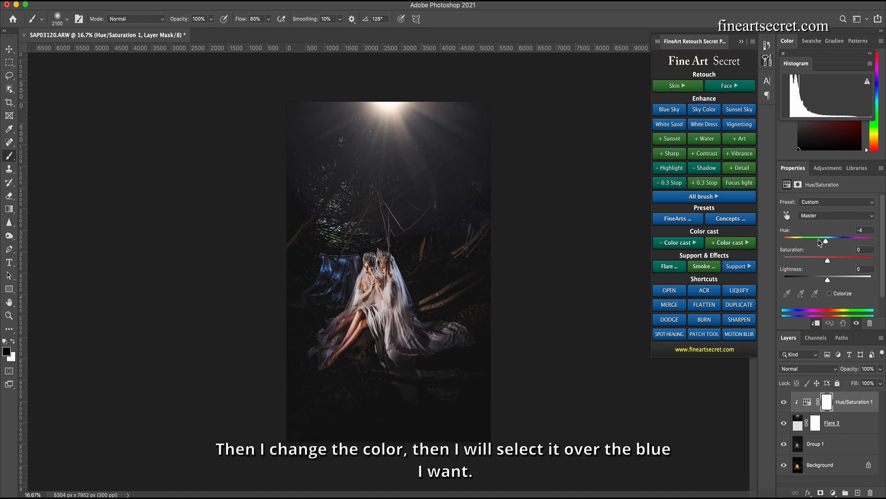
# Set the flare's hue to about -154 and saturation to -60, and compare the photo with and without the adjustment
pyautogui.moveTo(820, 242); pyautogui.dragTo(790, 242)
pyautogui.click(783, 402)
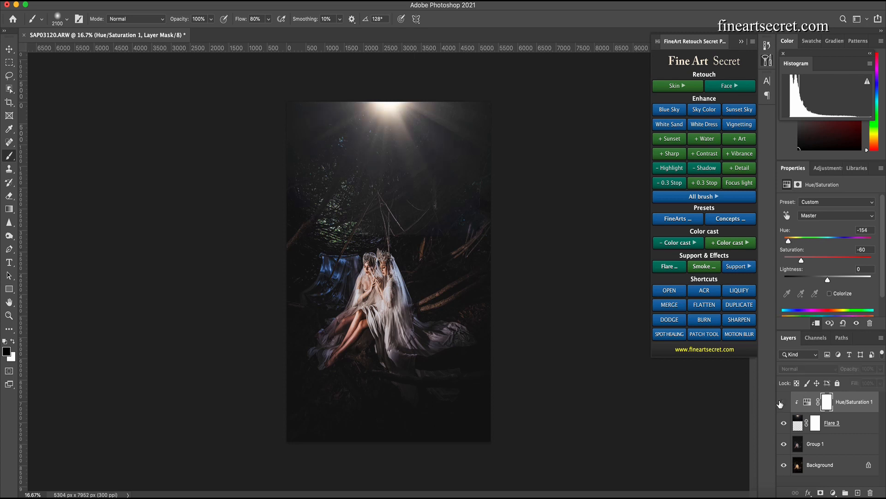
pyautogui.click(783, 402)
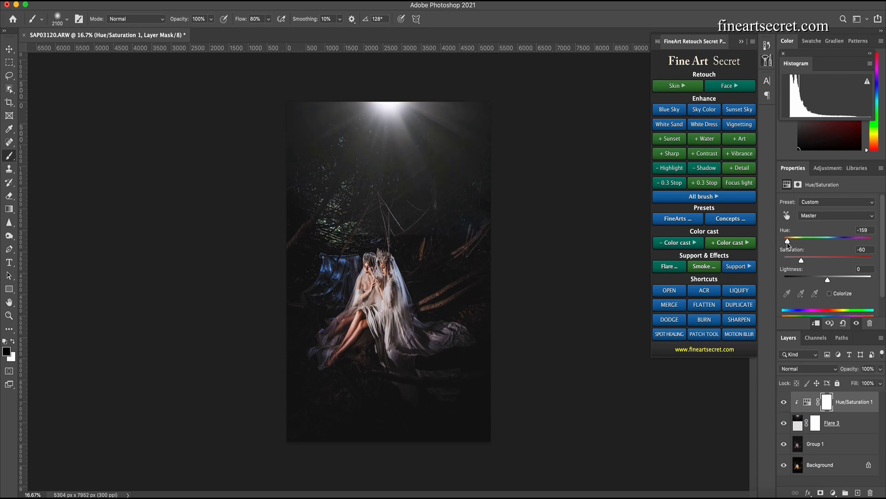
# Set the flare adjustment's hue to -172 and saturation to +35, and compare the photo with and without it
pyautogui.moveTo(787, 244); pyautogui.dragTo(787, 264)
pyautogui.moveTo(708, 260); pyautogui.dragTo(840, 267)
pyautogui.click(857, 322)
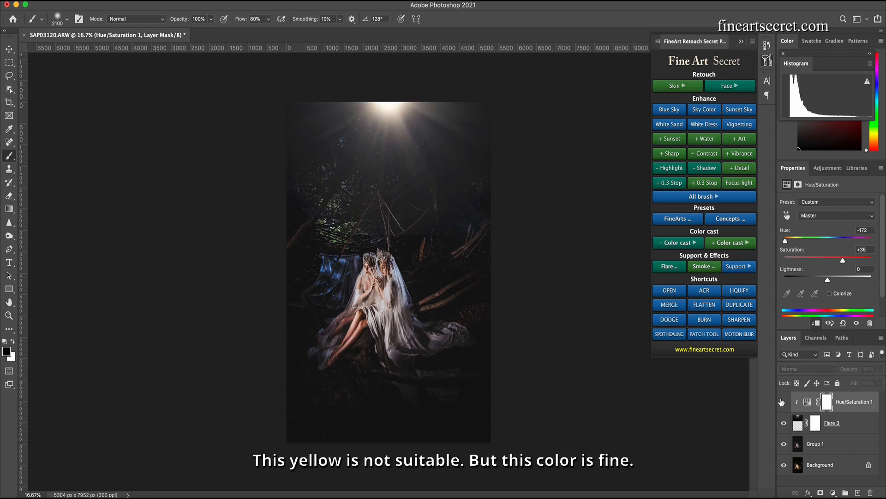
pyautogui.click(784, 401)
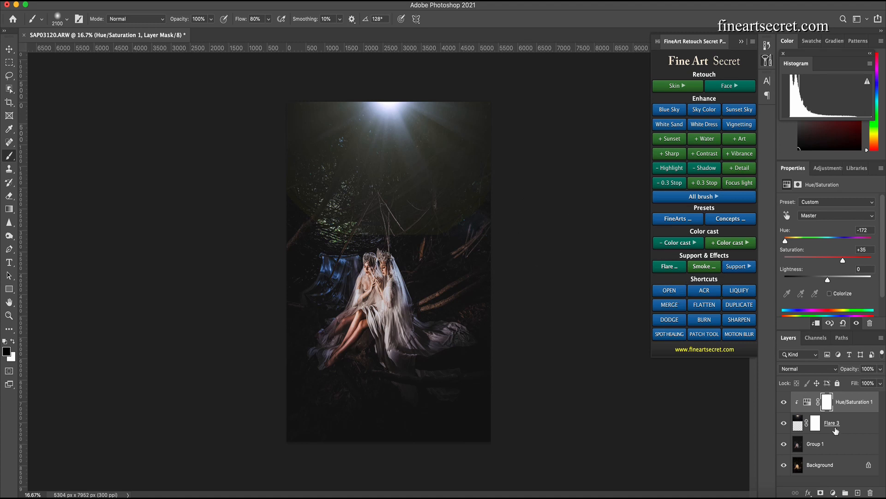
# Paint black at 50% brush opacity on the flare's layer mask to fade out its lower and side borders
pyautogui.click(816, 423)
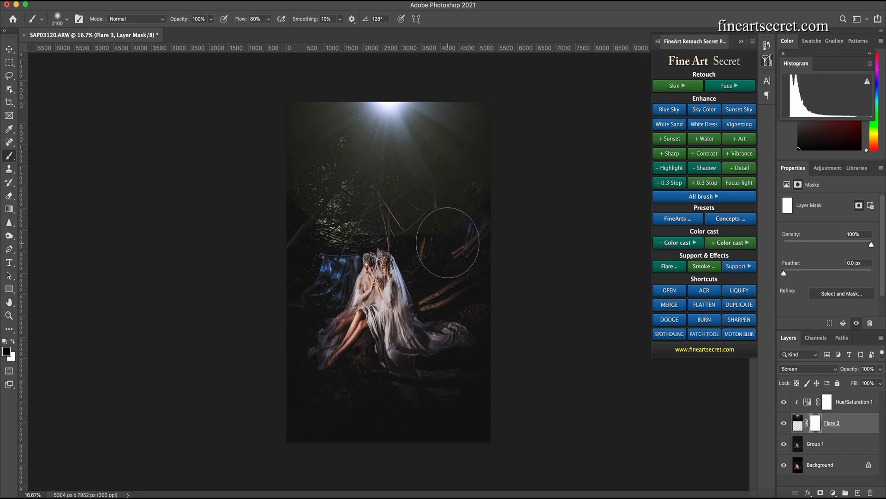
pyautogui.press('5')
pyautogui.moveTo(448, 242)
pyautogui.mouseDown()
pyautogui.moveTo(471, 237)
pyautogui.moveTo(342, 227)
pyautogui.moveTo(287, 199)
pyautogui.mouseUp()
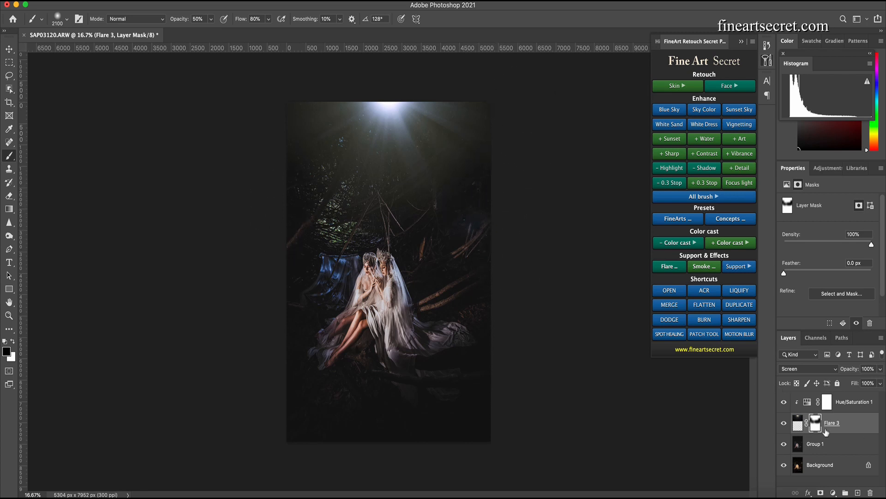
# Group the flare with its Hue/Saturation adjustment and compare the photo with and without the group
pyautogui.keyDown('shift'); pyautogui.click(804, 406); pyautogui.keyUp('shift')
pyautogui.press('super+g')
pyautogui.click(784, 399)
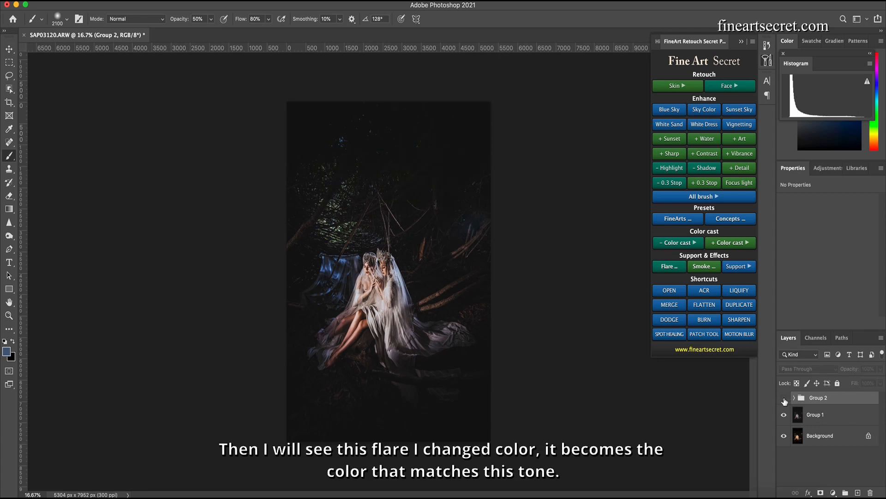
pyautogui.click(784, 398)
pyautogui.click(784, 399)
pyautogui.click(784, 399)
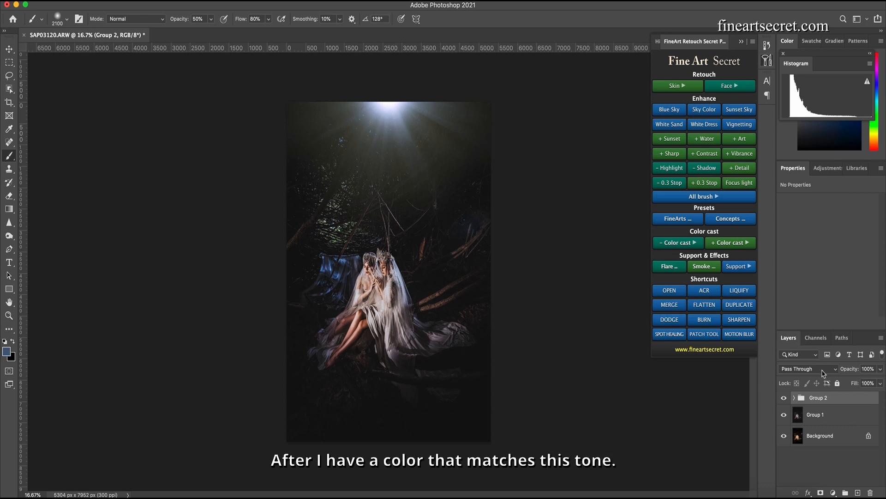
# Merge all visible layers into a new layer above the flare group, keeping the original layers
pyautogui.press('super+e')
pyautogui.press('super+z')
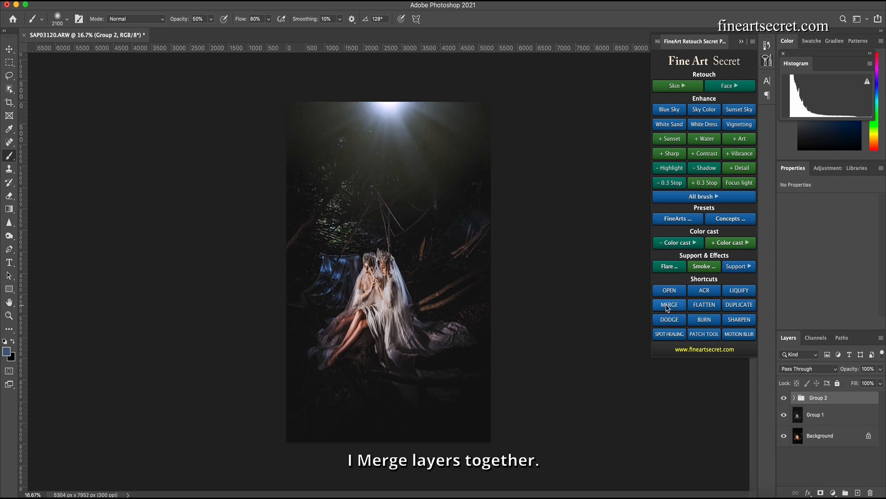
pyautogui.click(668, 306)
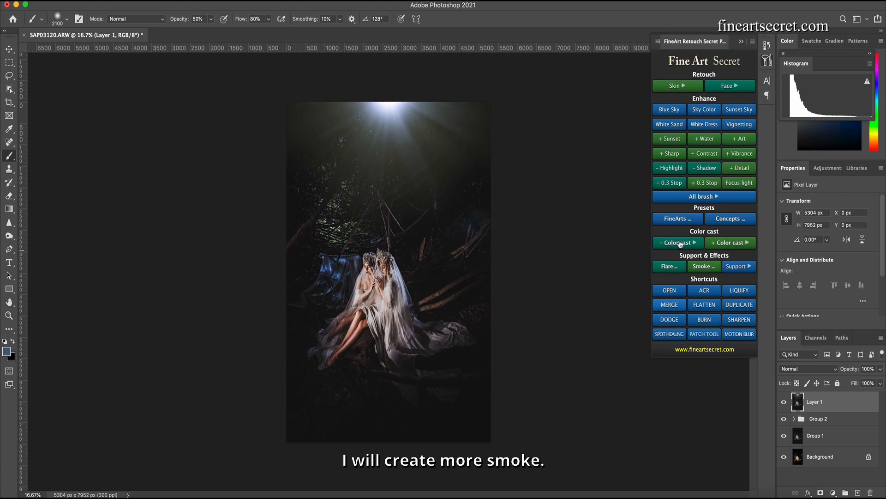
# Insert the dark blue smoke, third in the first row of the Smoke effects, at its default size
pyautogui.click(701, 268)
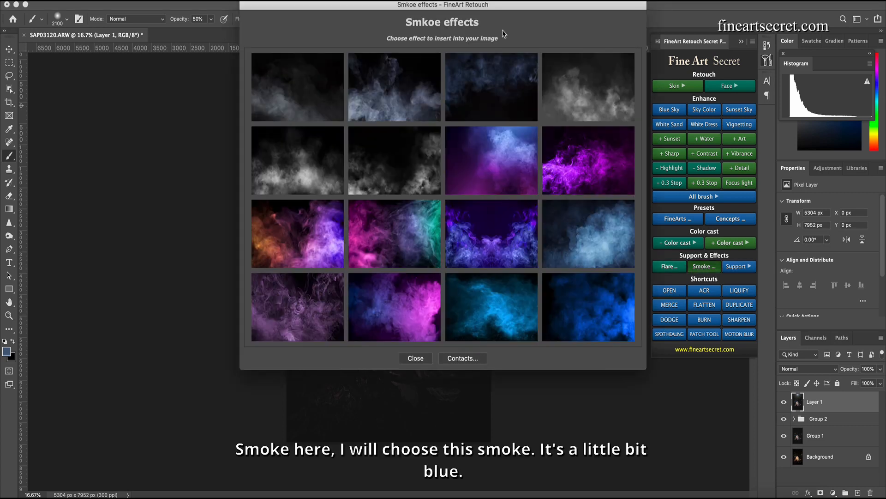
pyautogui.moveTo(515, 16); pyautogui.dragTo(636, 59)
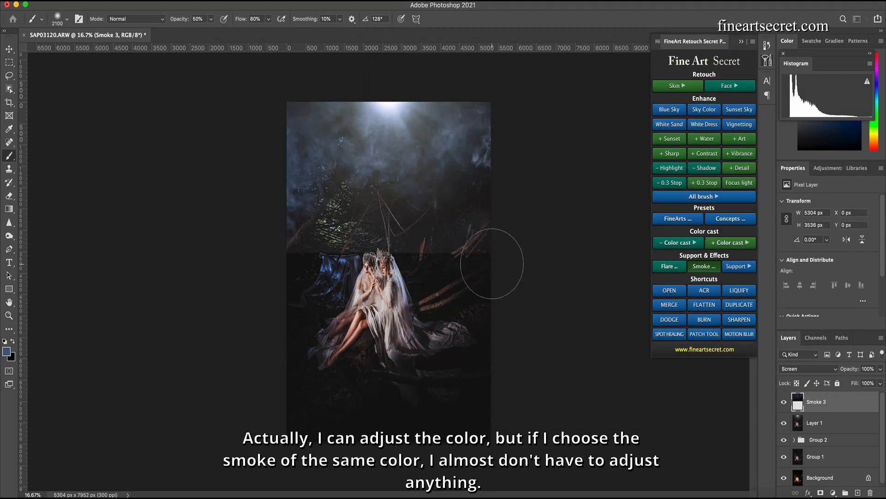
pyautogui.click(423, 318)
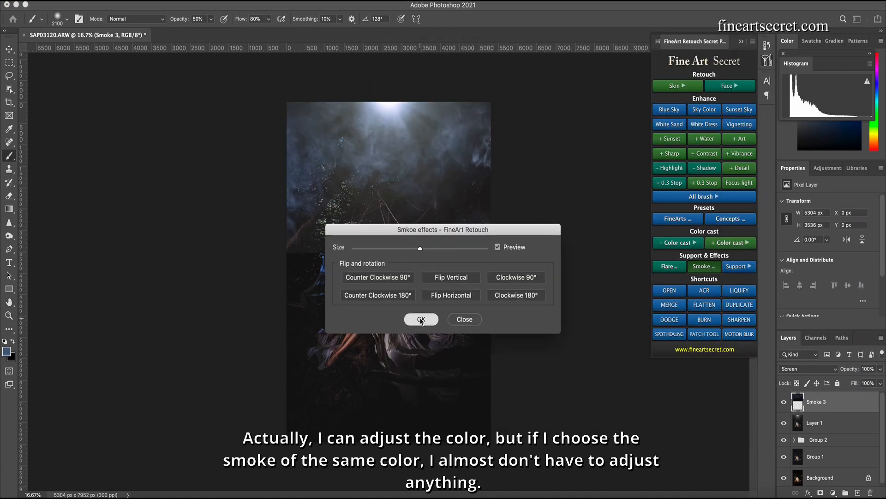
# Enlarge the smoke to about 135% and place it over the upper part of the photo around the flare
pyautogui.hotkey('ctrl', 't')
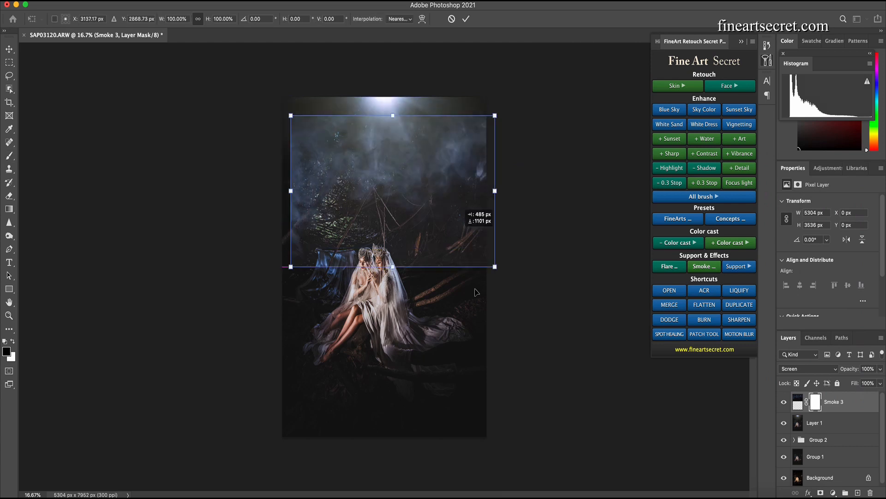
pyautogui.moveTo(474, 213); pyautogui.dragTo(504, 396)
pyautogui.moveTo(559, 470)
pyautogui.mouseDown()
pyautogui.moveTo(671, 452)
pyautogui.moveTo(573, 479)
pyautogui.mouseUp()
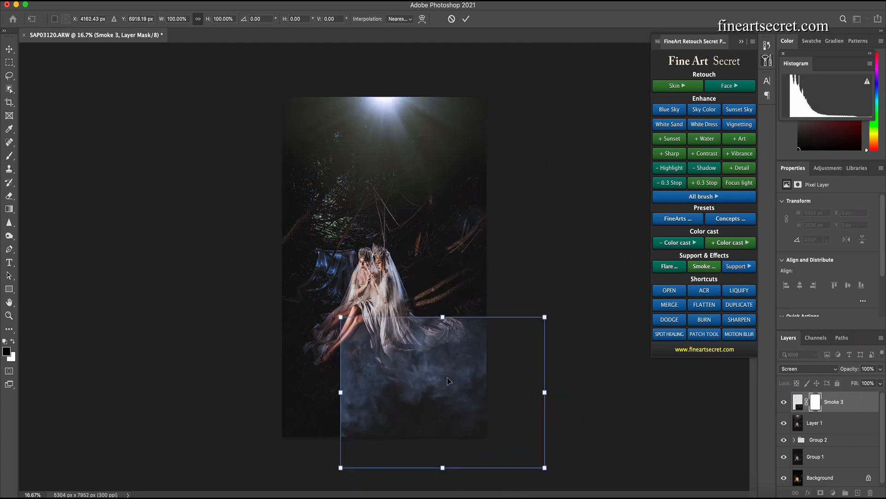
pyautogui.moveTo(443, 379); pyautogui.dragTo(385, 151)
pyautogui.moveTo(487, 240); pyautogui.dragTo(546, 315)
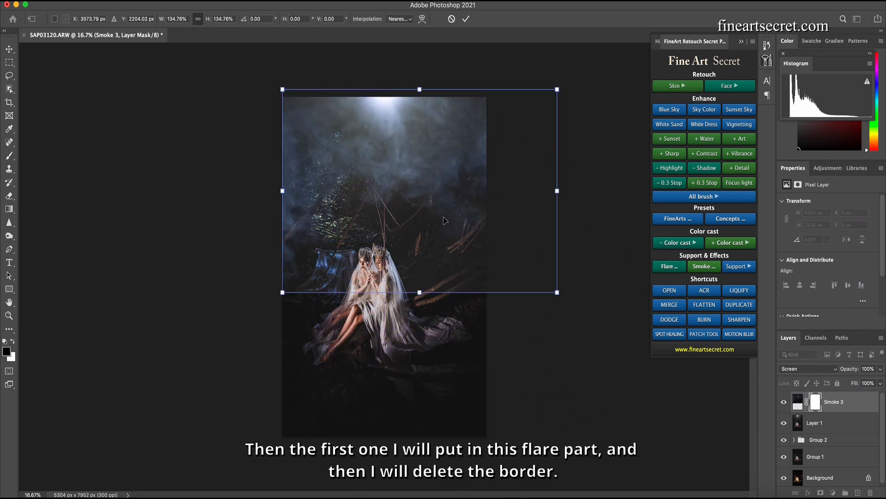
pyautogui.press('Return')
# Paint black at 50% brush opacity on the smoke's mask to fade its hard lower border
pyautogui.press('b')
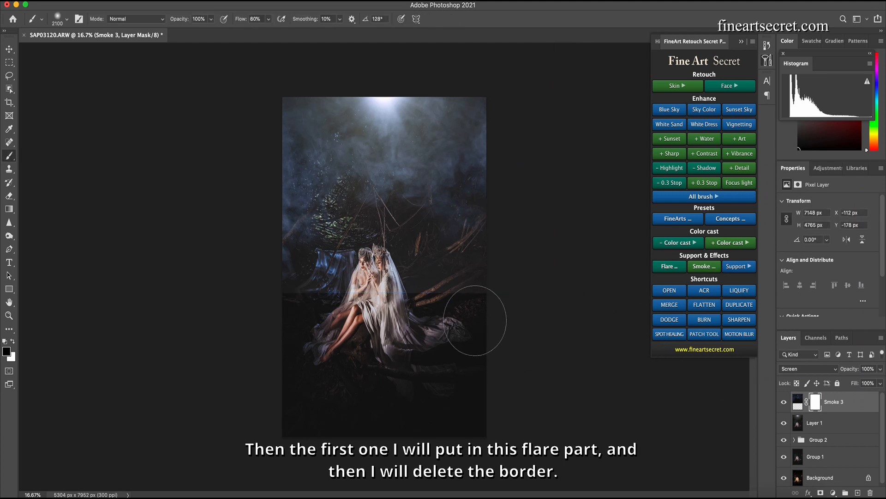
pyautogui.press('5')
pyautogui.moveTo(472, 307); pyautogui.dragTo(427, 292)
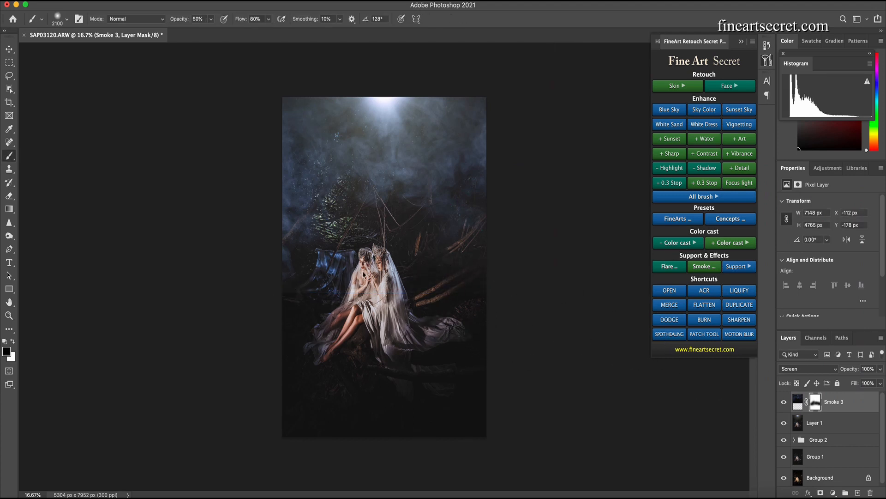
# Insert a second copy of the dark blue smoke from the Smoke effects at its default size
pyautogui.click(697, 266)
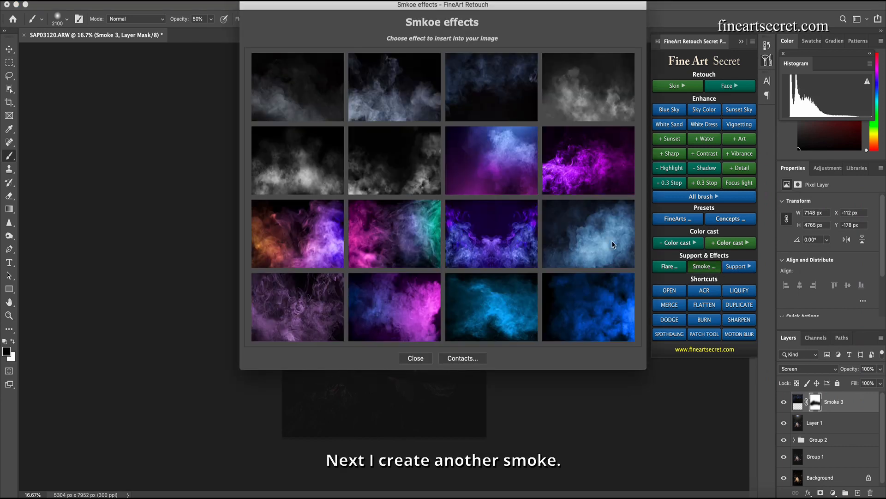
pyautogui.click(507, 102)
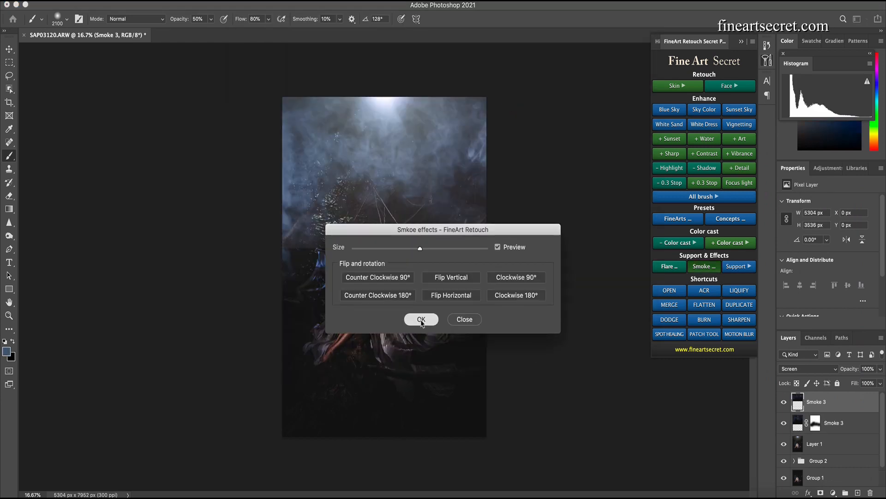
pyautogui.click(420, 317)
# Rotate and enlarge the second smoke to about 8265 by 9181 px overall, covering the photo's left side and lower-left corner
pyautogui.hotkey('ctrl', 't')
pyautogui.moveTo(502, 263); pyautogui.dragTo(353, 65)
pyautogui.moveTo(377, 205); pyautogui.dragTo(333, 346)
pyautogui.moveTo(450, 373); pyautogui.dragTo(510, 435)
pyautogui.press('Return')
# Brush the second smoke's mask with black at 50% opacity along its diagonal border beside the women
pyautogui.press('b')
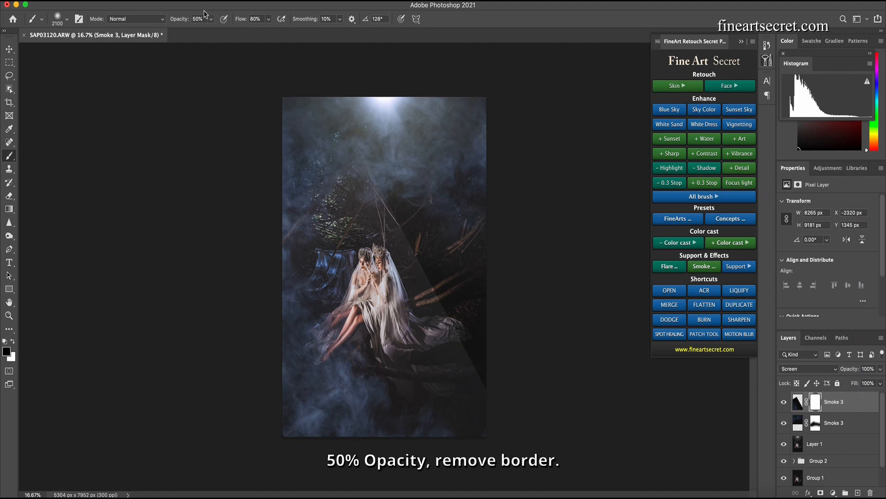
pyautogui.moveTo(396, 216)
pyautogui.mouseDown()
pyautogui.moveTo(357, 163)
pyautogui.moveTo(293, 180)
pyautogui.moveTo(400, 241)
pyautogui.moveTo(492, 329)
pyautogui.moveTo(450, 272)
pyautogui.moveTo(488, 350)
pyautogui.moveTo(438, 291)
pyautogui.moveTo(471, 334)
pyautogui.mouseUp()
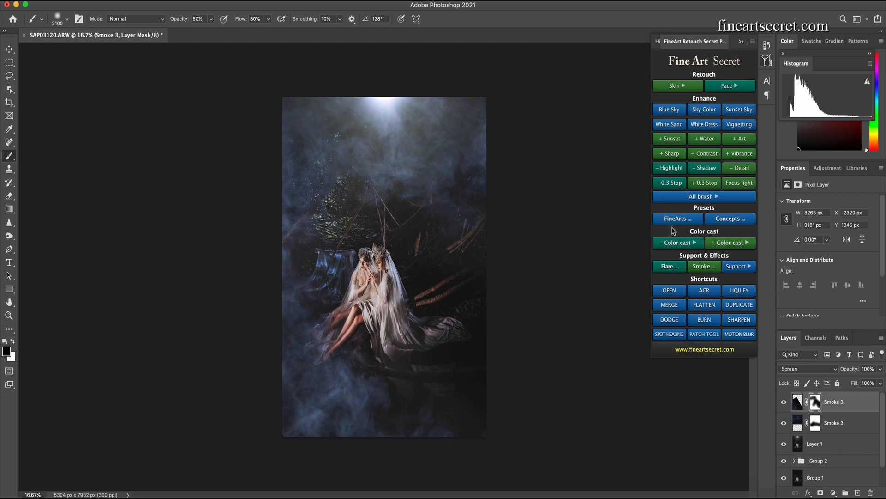
# Insert a third copy of the dark blue smoke from the Smoke effects at its default size
pyautogui.click(700, 267)
pyautogui.click(485, 82)
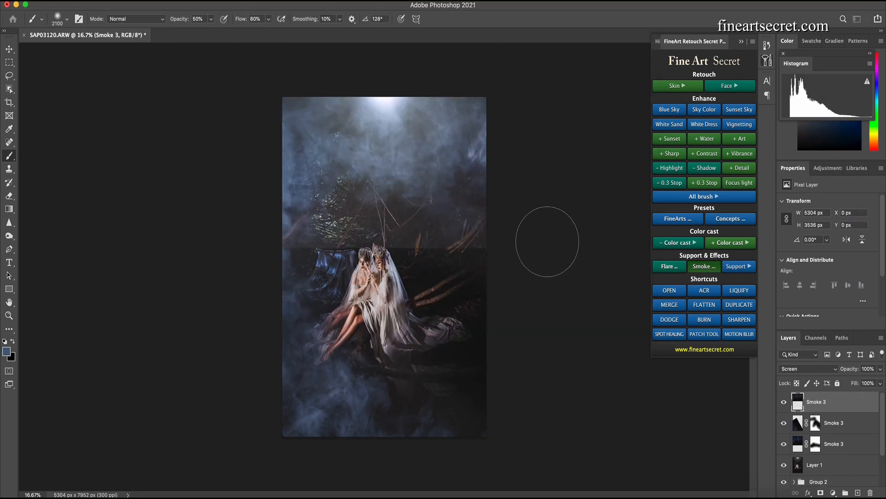
pyautogui.click(421, 318)
# Rotate the third smoke to about 114°, scale it to about 158% and place it over the photo's lower-right side
pyautogui.press('super+t')
pyautogui.moveTo(517, 257); pyautogui.dragTo(216, 216)
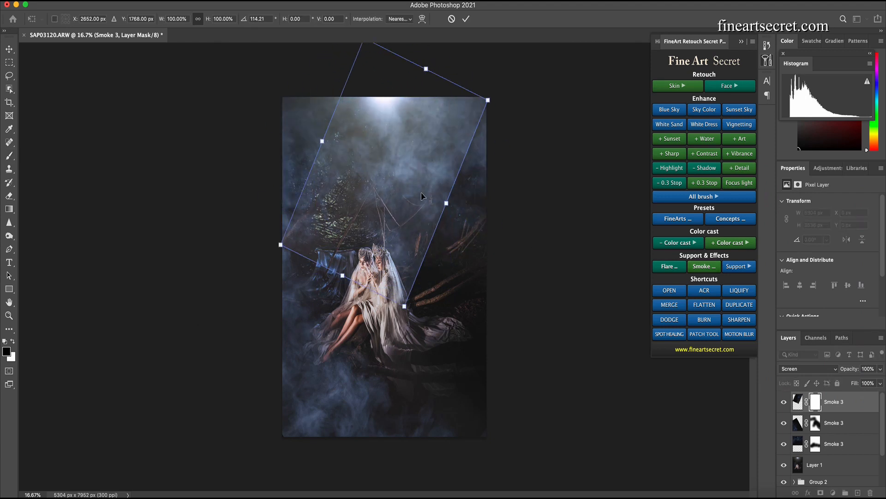
pyautogui.moveTo(423, 198); pyautogui.dragTo(469, 297)
pyautogui.moveTo(451, 407); pyautogui.dragTo(505, 498)
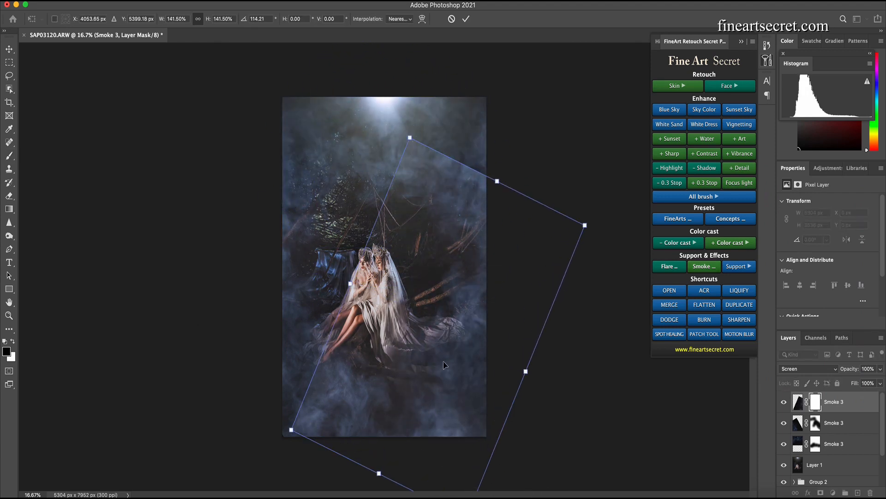
pyautogui.moveTo(447, 362); pyautogui.dragTo(413, 351)
pyautogui.moveTo(556, 215); pyautogui.dragTo(595, 204)
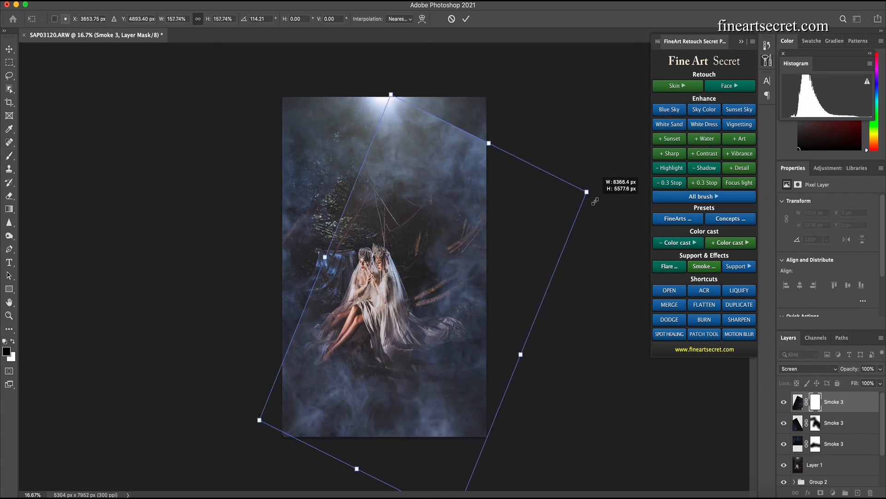
pyautogui.moveTo(457, 259); pyautogui.dragTo(430, 284)
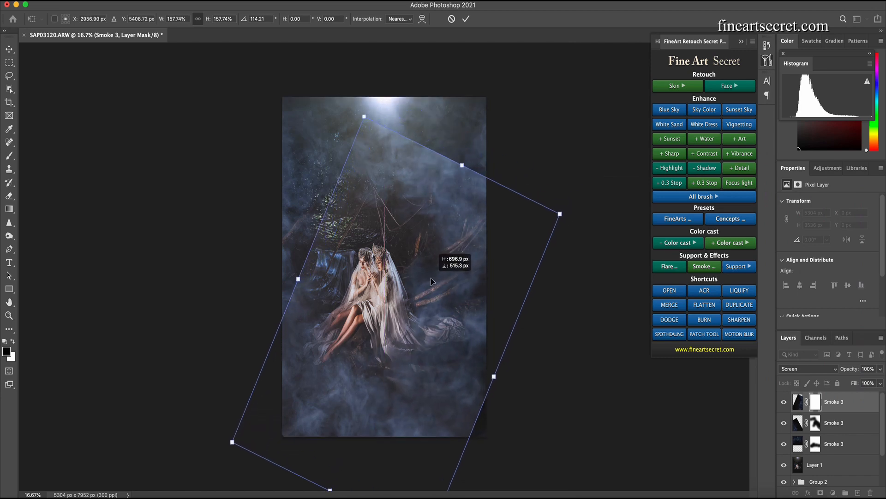
pyautogui.press('Return')
# Enlarge the third smoke further to about 8872 by 10331 px overall so it fills the photo's lower-right corner
pyautogui.press('b')
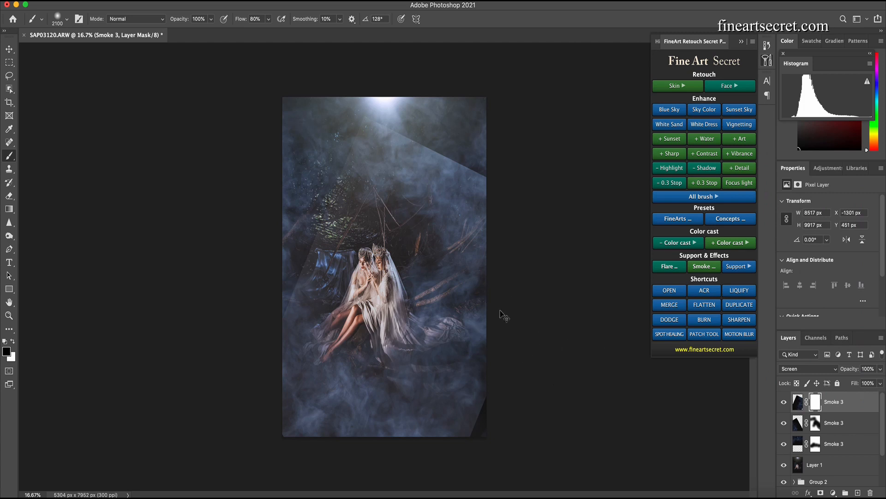
pyautogui.hotkey('ctrl', 't')
pyautogui.moveTo(571, 112); pyautogui.dragTo(574, 98)
pyautogui.moveTo(414, 228); pyautogui.dragTo(418, 230)
pyautogui.press('Return')
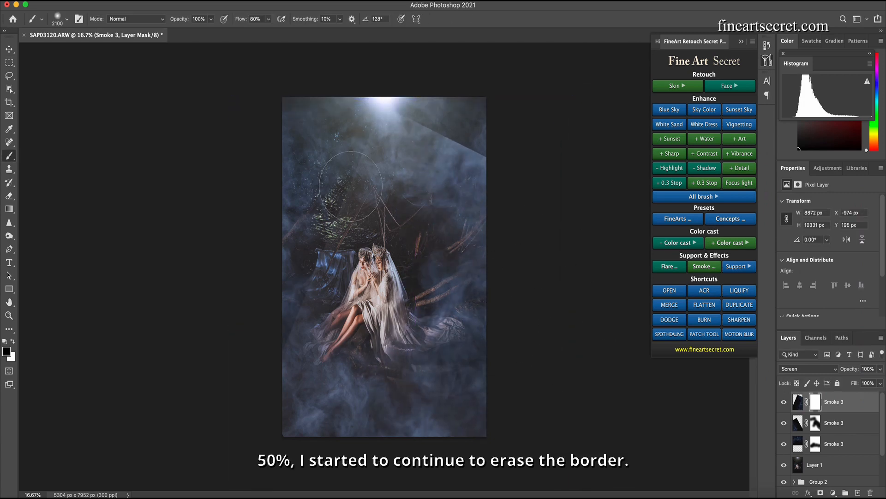
# Paint black at 50% brush opacity on the third smoke's mask to fade its upper and left borders
pyautogui.press('5')
pyautogui.moveTo(379, 134)
pyautogui.mouseDown()
pyautogui.moveTo(486, 145)
pyautogui.moveTo(424, 136)
pyautogui.moveTo(479, 139)
pyautogui.moveTo(450, 138)
pyautogui.mouseUp()
pyautogui.moveTo(333, 229)
pyautogui.mouseDown()
pyautogui.moveTo(300, 258)
pyautogui.moveTo(287, 314)
pyautogui.moveTo(279, 287)
pyautogui.mouseUp()
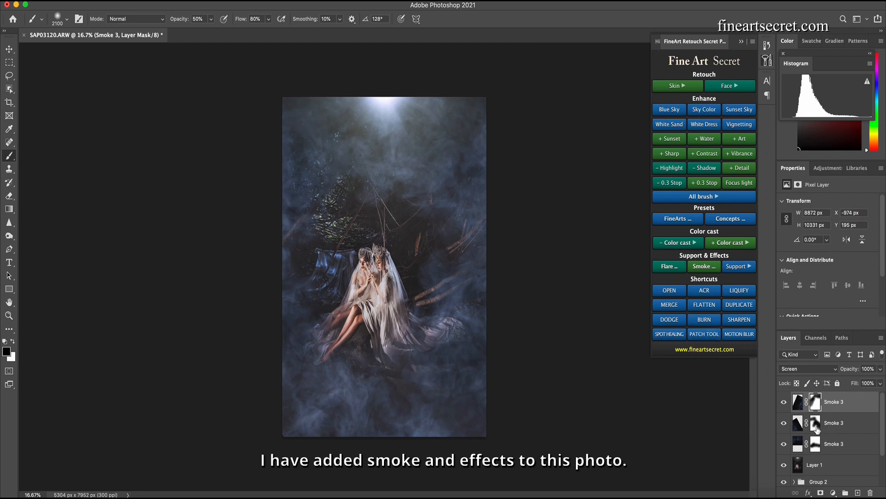
# Group the three smoke layers, and nest that group with Layer 1 and the flare group in one new group
pyautogui.keyDown('shift'); pyautogui.click(849, 443); pyautogui.keyUp('shift')
pyautogui.hotkey('ctrl', 'g')
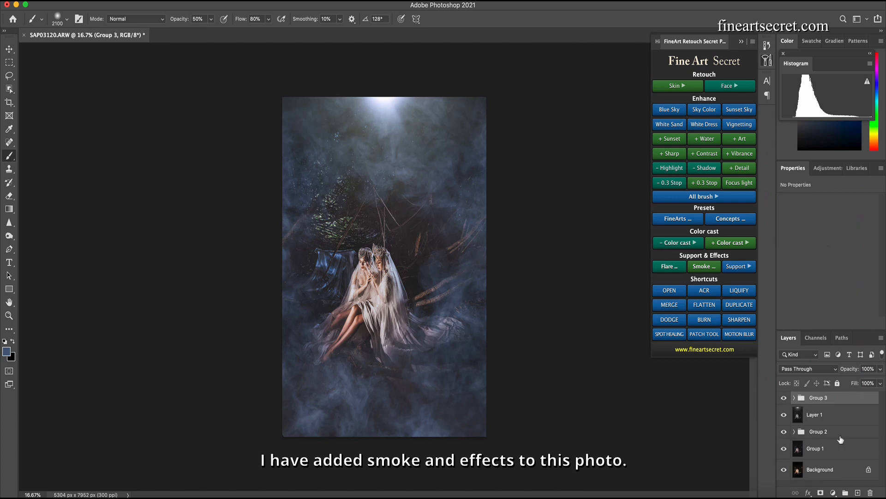
pyautogui.click(785, 398)
pyautogui.hotkey('ctrl', 'g')
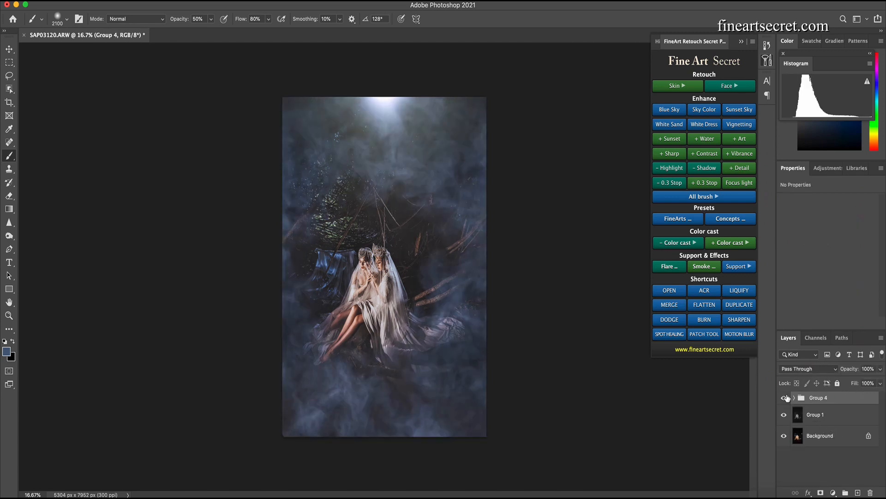
# Compare the photo with and without the combined effects group and the Group 1 retouch layer, leaving both shown
pyautogui.click(784, 398)
pyautogui.click(785, 398)
pyautogui.click(785, 399)
pyautogui.click(784, 416)
pyautogui.click(784, 415)
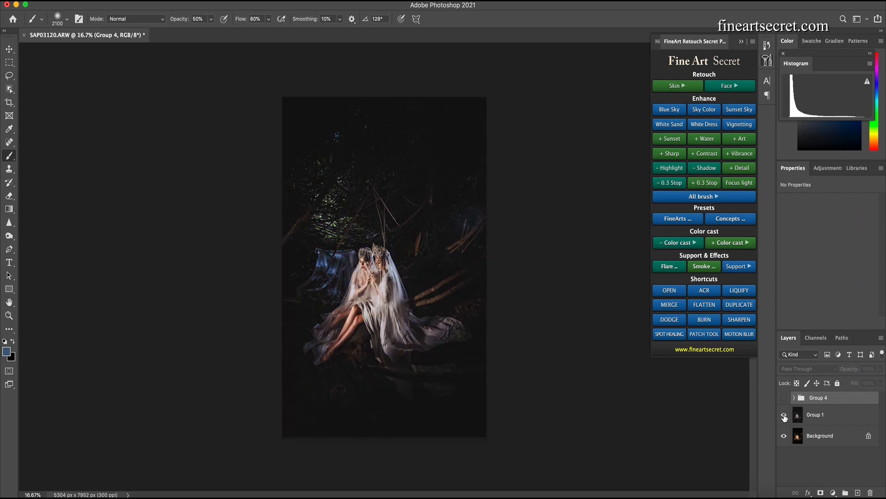
pyautogui.click(785, 398)
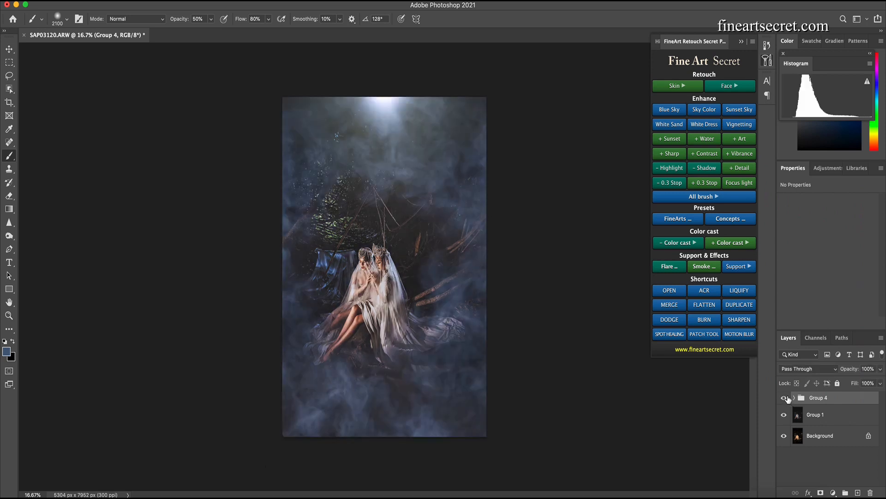